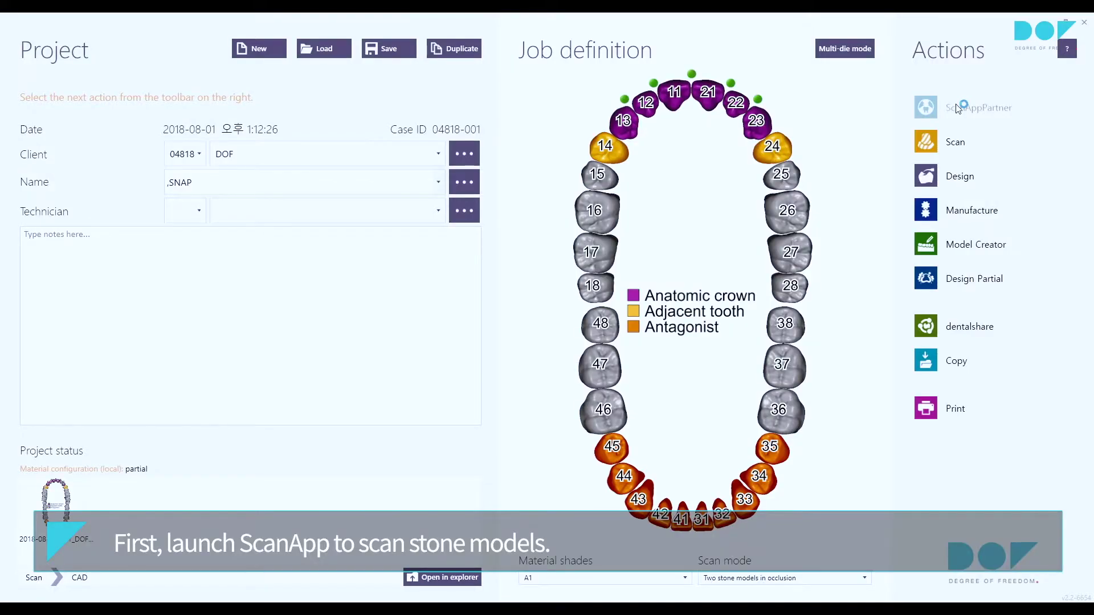
Step: Start the stone-model scan with 'Use face scan data' ticked, confirm the settings and dismiss the preview
left_click(958, 105)
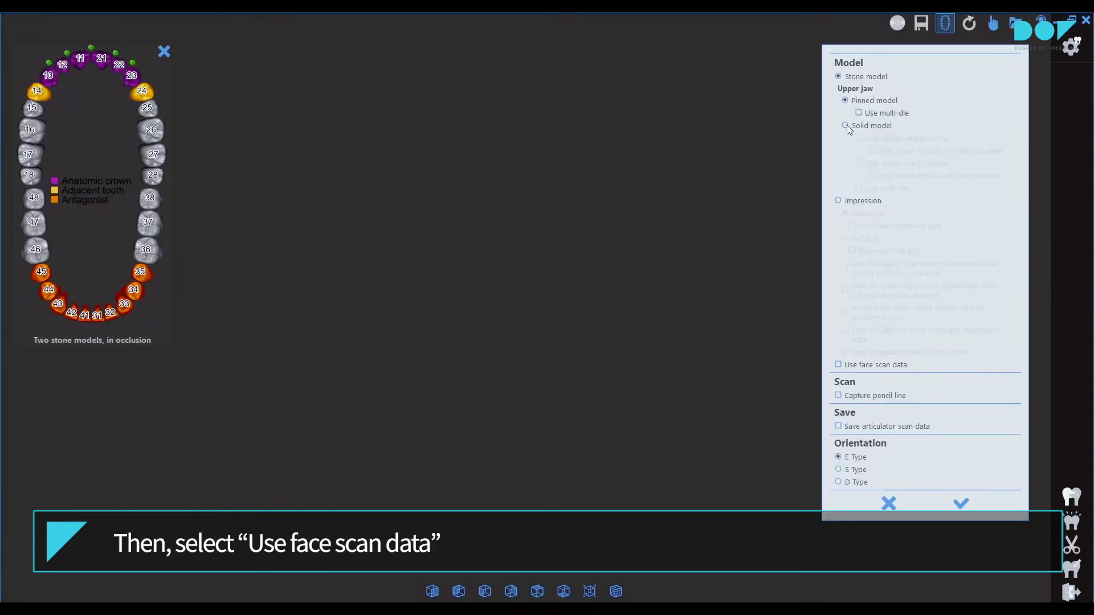
left_click(846, 125)
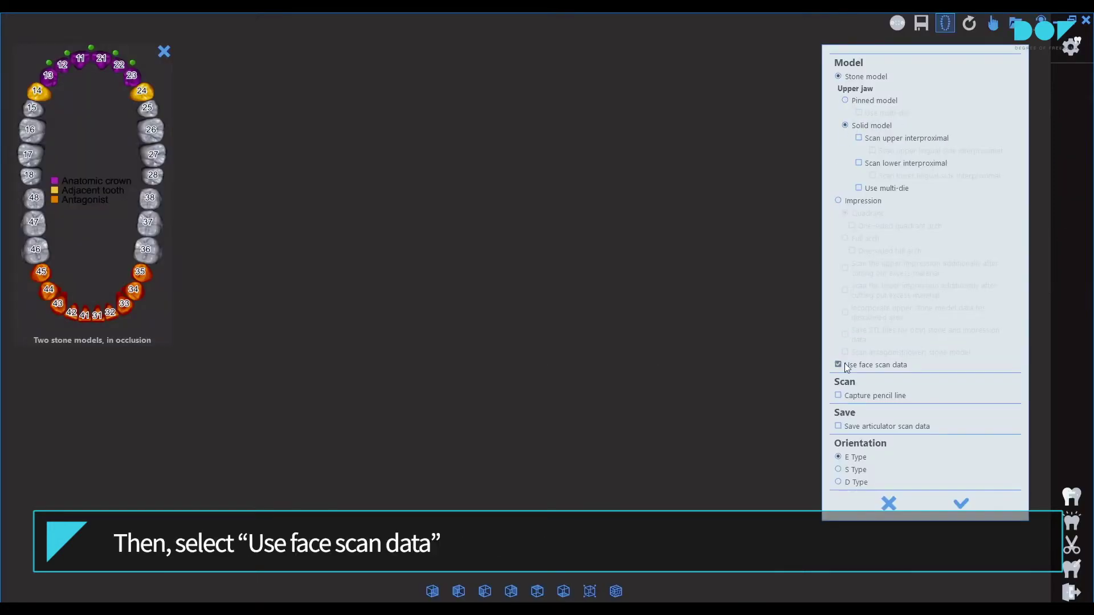
left_click(961, 503)
left_click(983, 255)
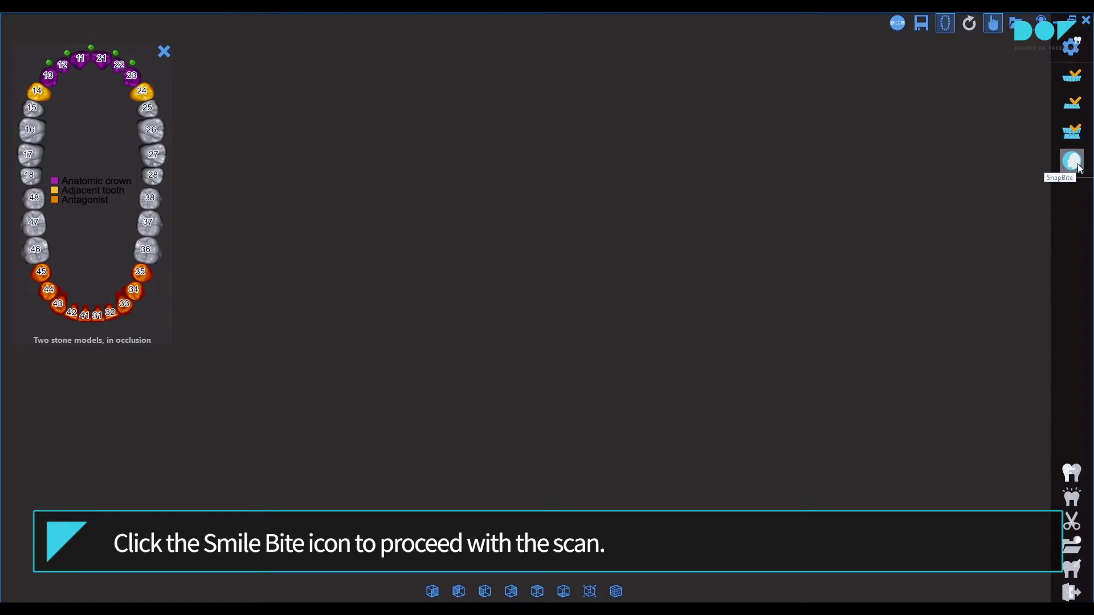
Step: Run the SnapBite target scan, align the bite plate onto the stone model, and build the scan data
left_click(1079, 167)
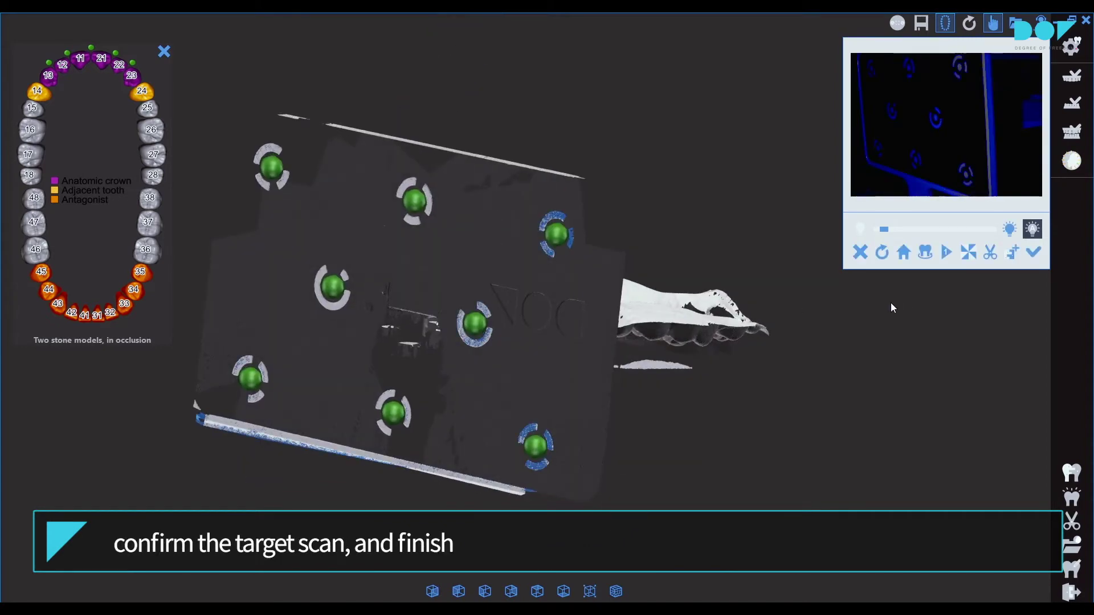
left_click(1033, 252)
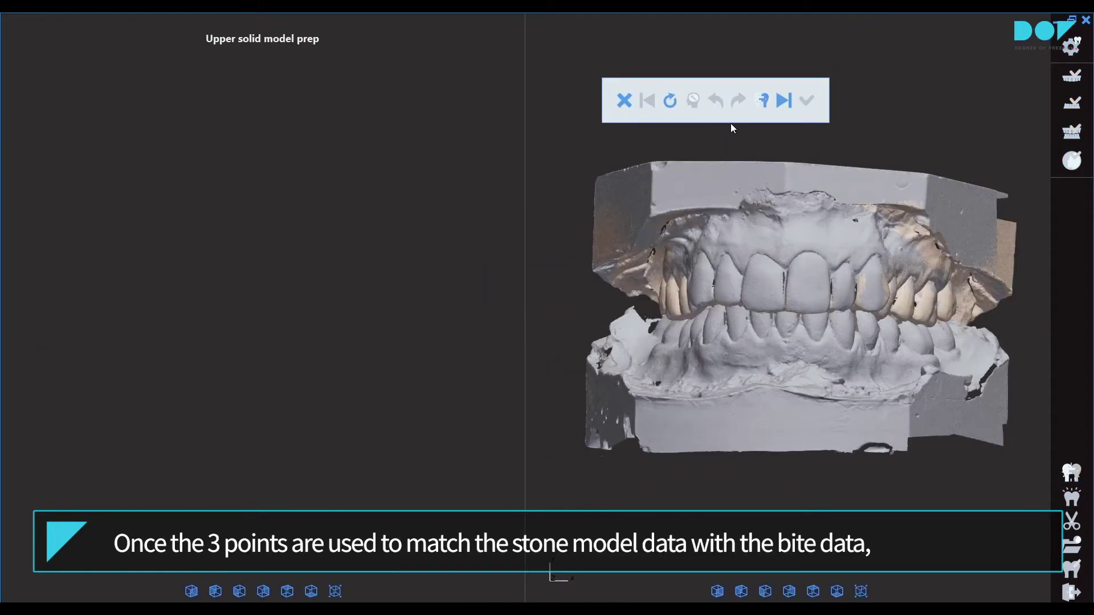
left_click(784, 108)
left_click(784, 108)
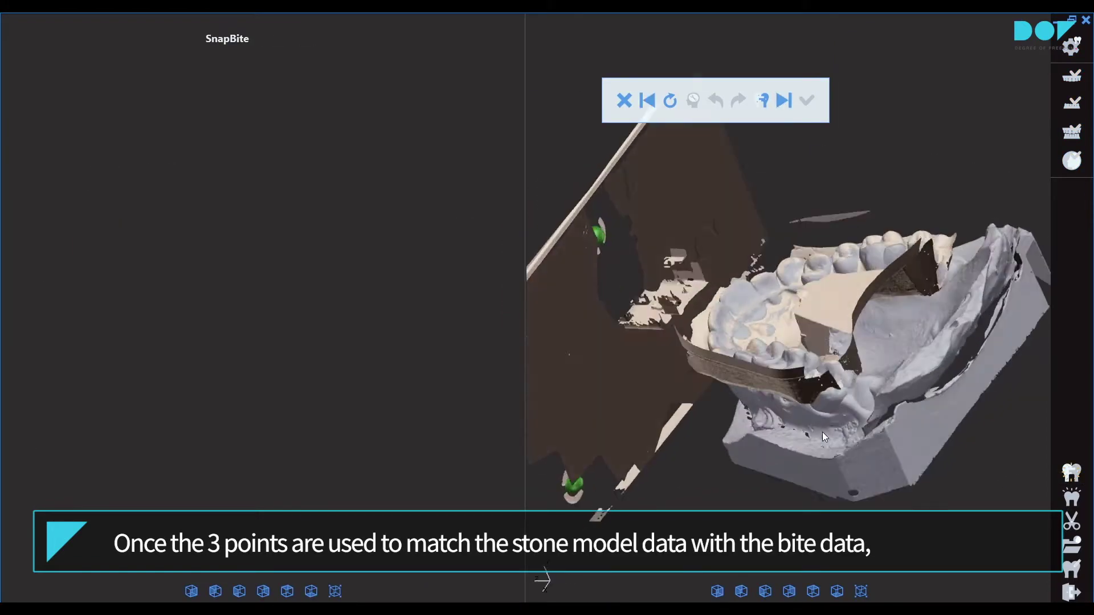
left_click(784, 101)
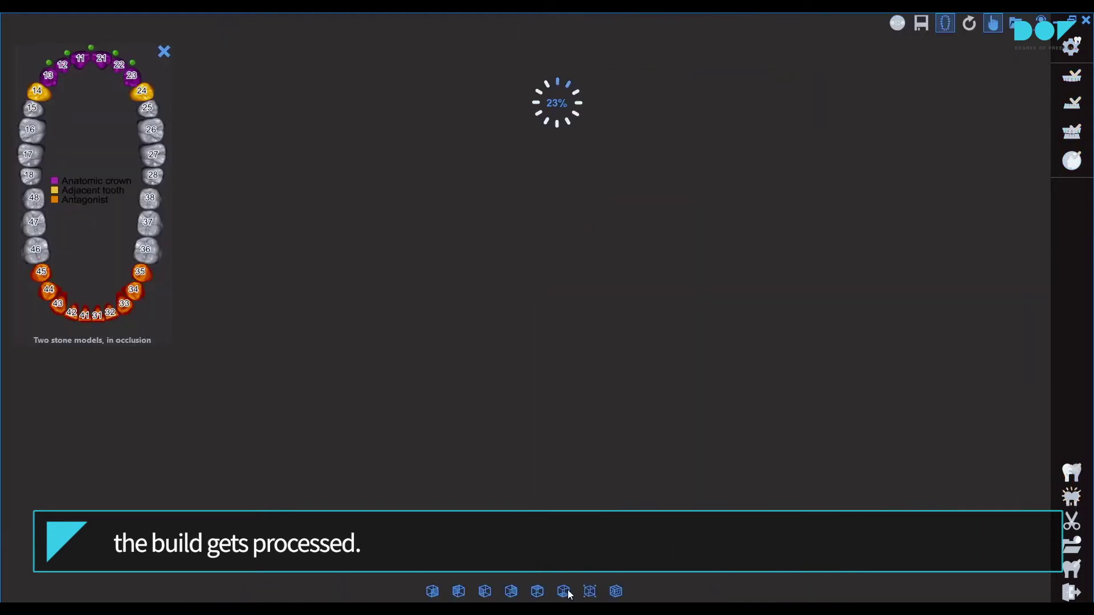
Step: Load the model.smile face scan
left_click(1074, 542)
left_click(620, 190)
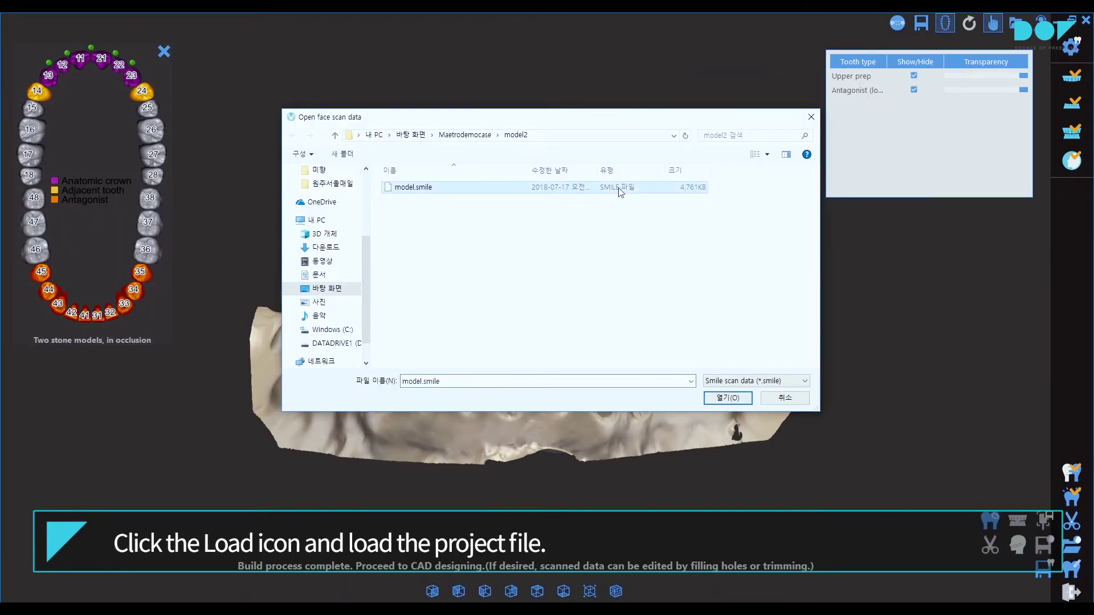
left_click(725, 399)
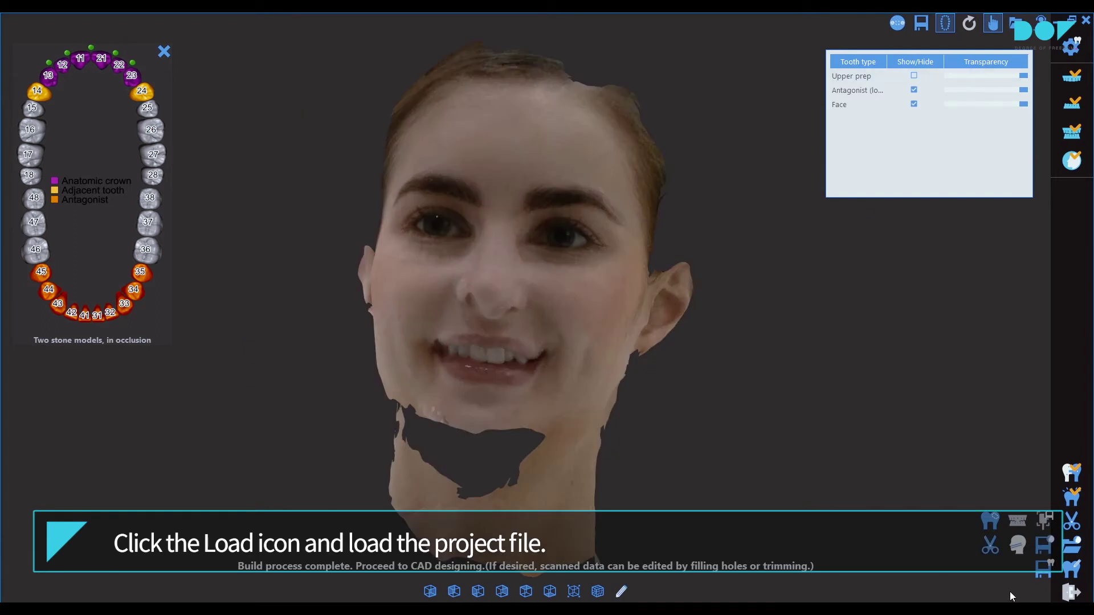
Step: Trim away the lips inside a polygon outline around the mouth so the teeth show through
left_click(1072, 521)
scroll(504, 399, "up", 3)
left_click(420, 335)
left_click(499, 336)
left_click(551, 349)
left_click(456, 360)
double_click(459, 361)
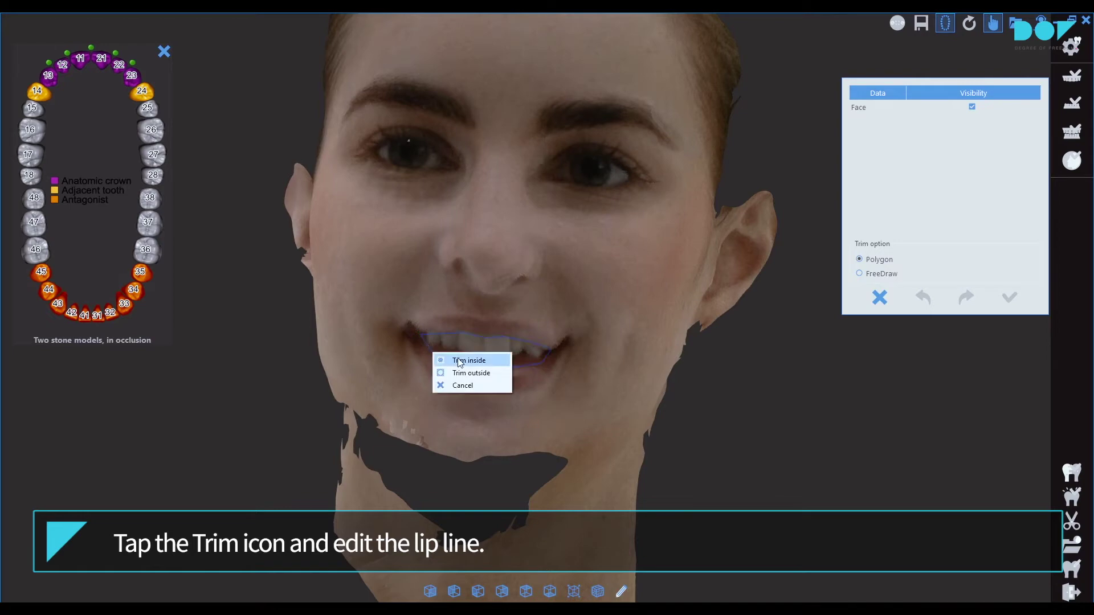
left_click(460, 361)
left_click(1009, 297)
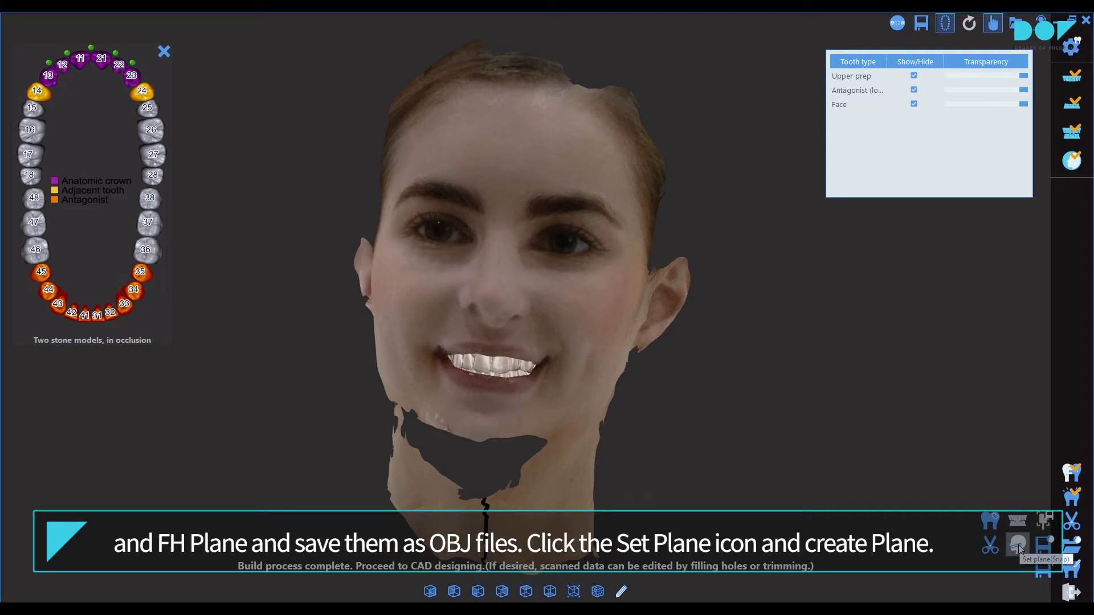
Step: Create a plane ending at the upper lip and drag its points so it runs straight down the face's center
left_click(1018, 546)
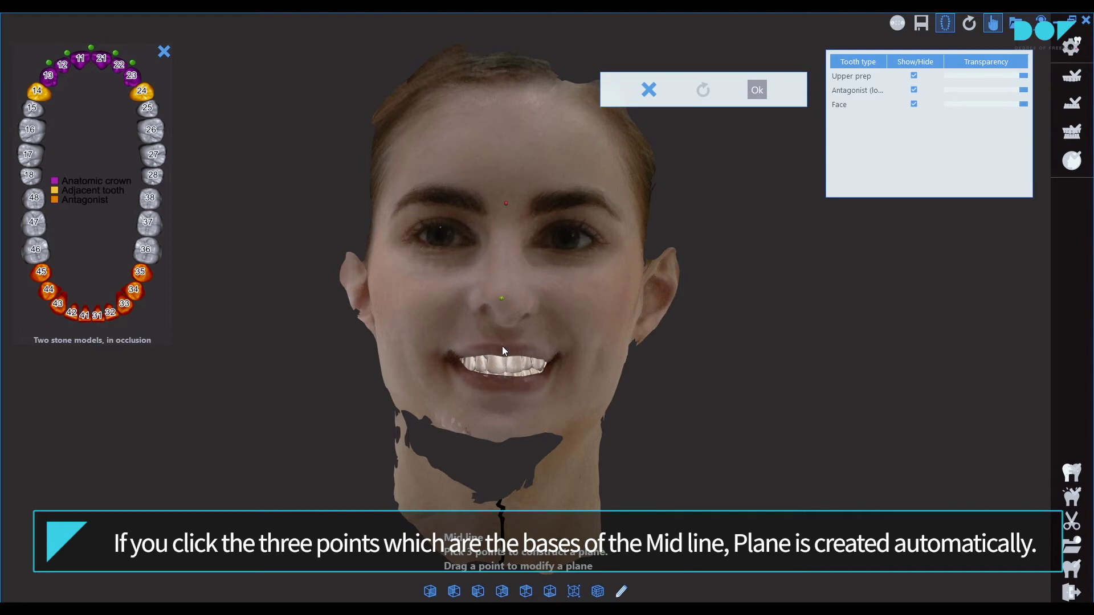
left_click(502, 347)
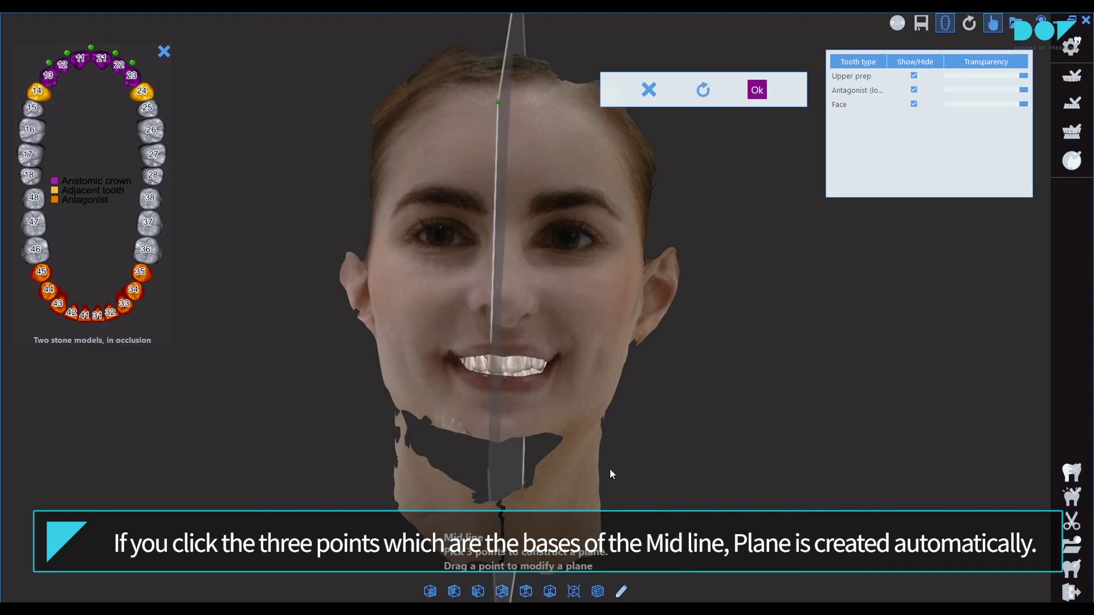
right_click_drag(600, 463, 563, 470)
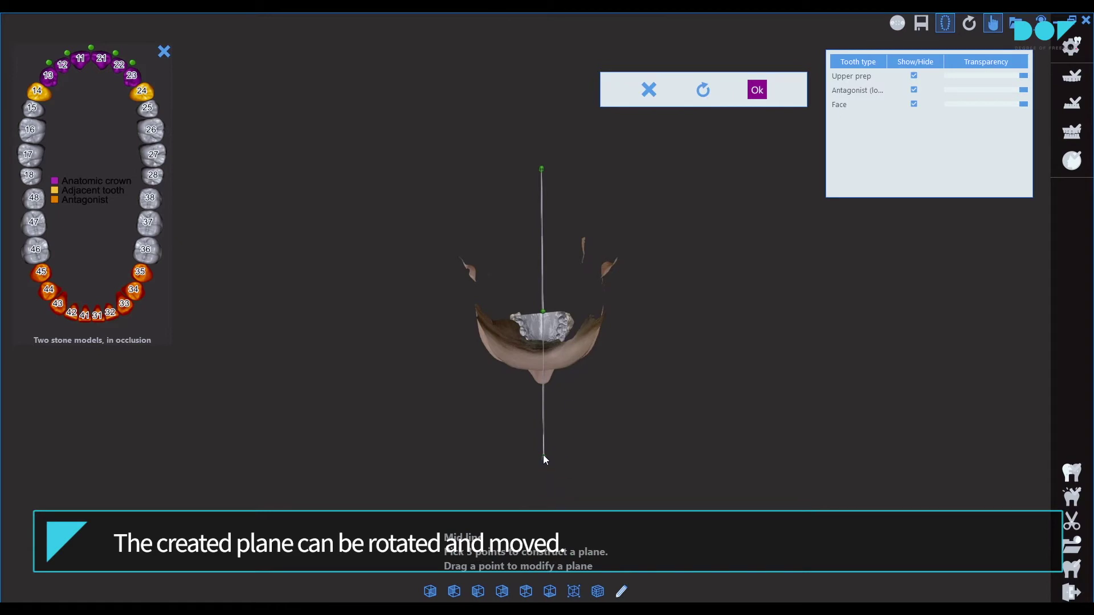
left_click_drag(542, 456, 543, 456)
right_click_drag(559, 470, 566, 438)
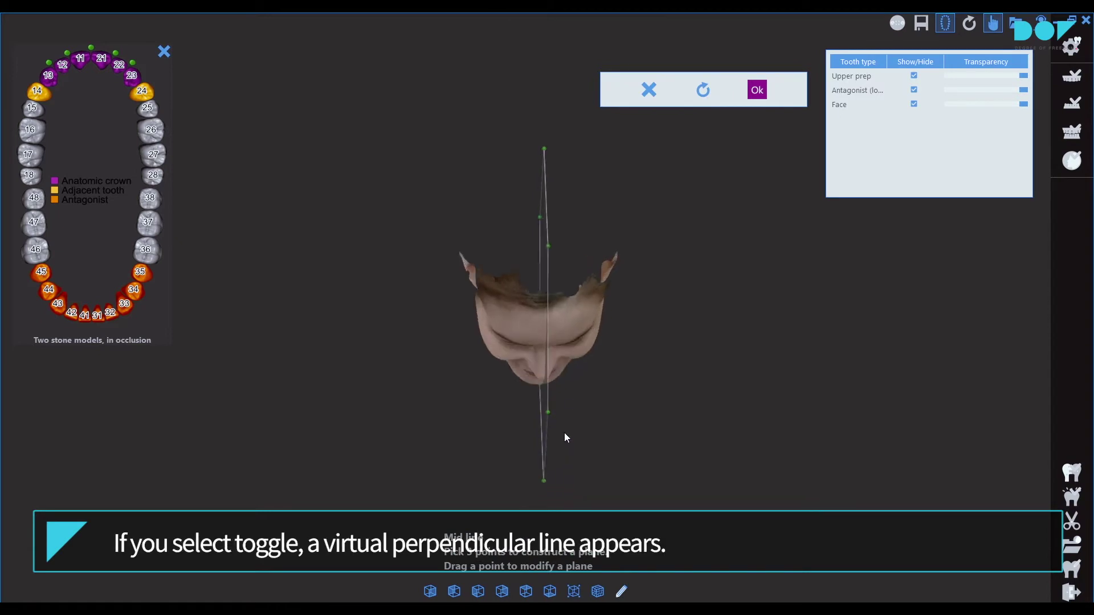
left_click_drag(542, 482, 546, 481)
right_click_drag(546, 481, 570, 319)
left_click_drag(541, 156, 536, 156)
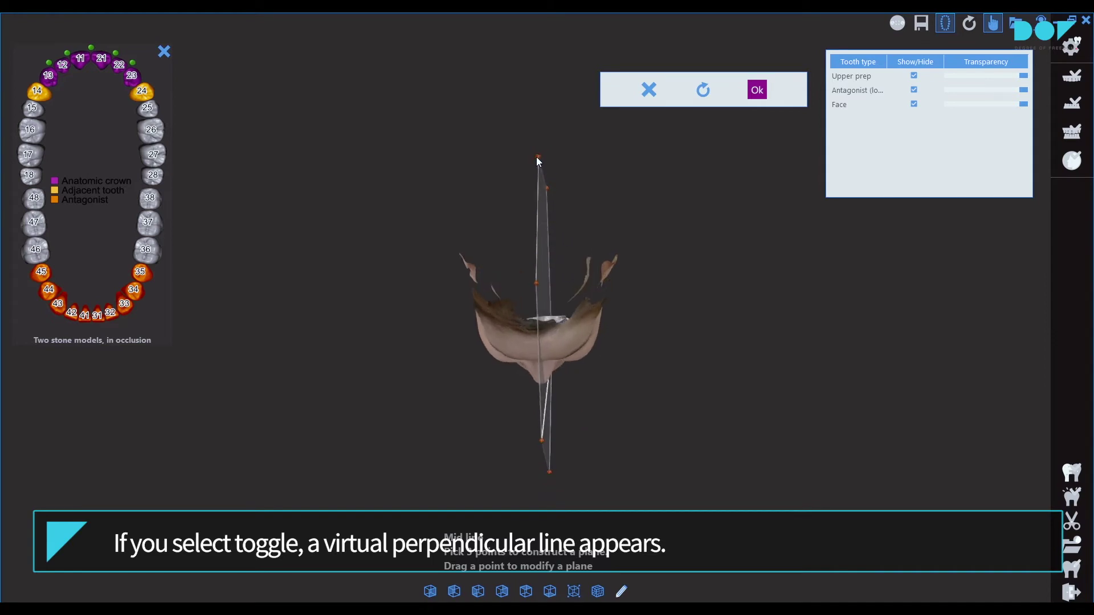
right_click_drag(607, 446, 608, 351)
left_click_drag(548, 476, 542, 477)
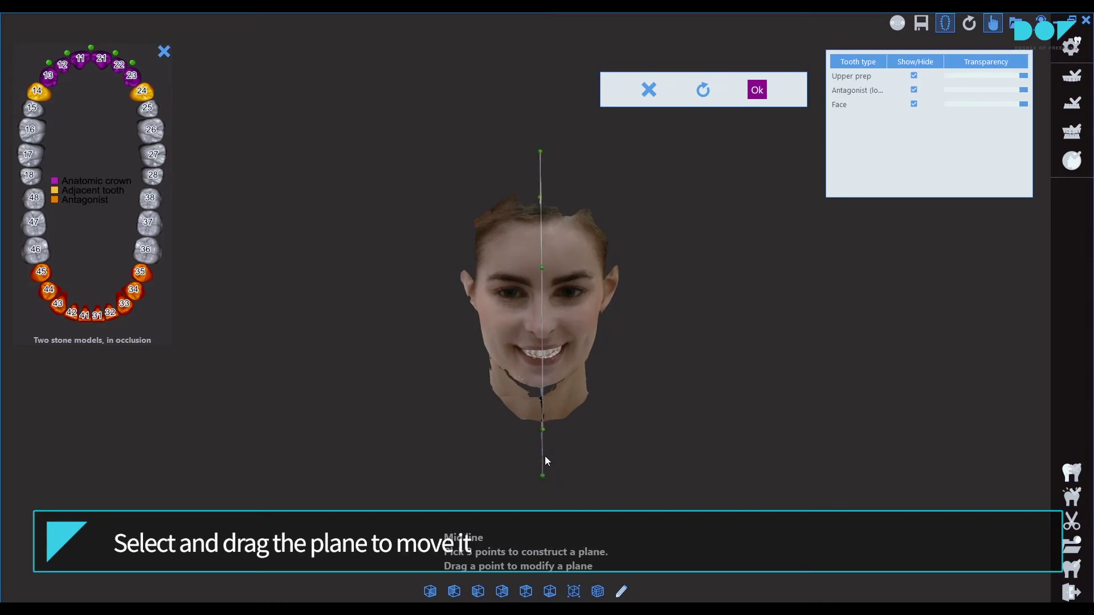
scroll(547, 438, "up", 3)
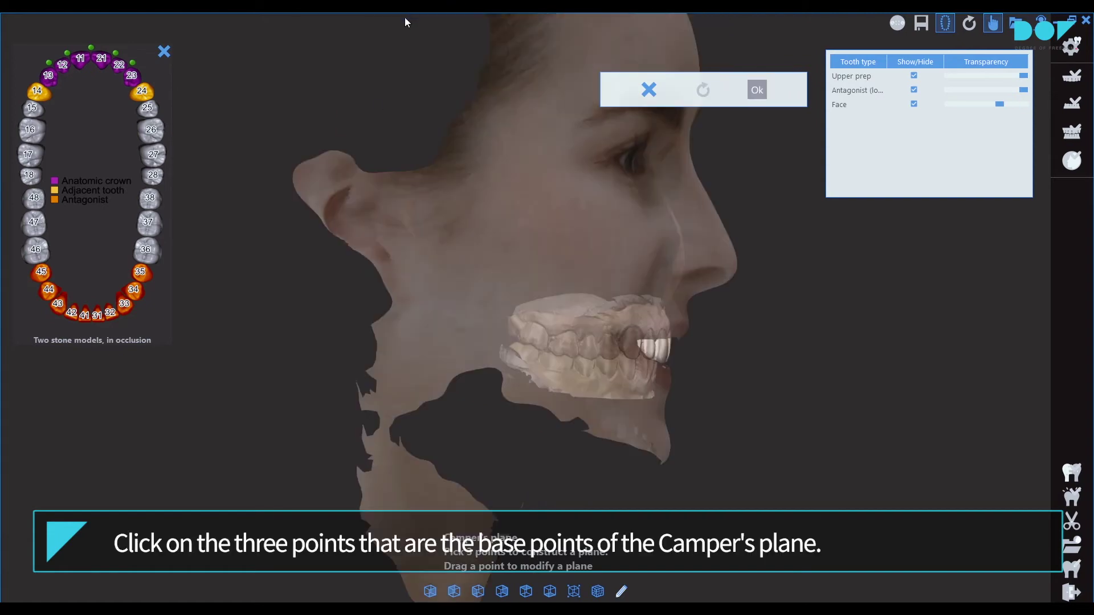
Step: Place the Camper's plane points near both ears
left_click(408, 252)
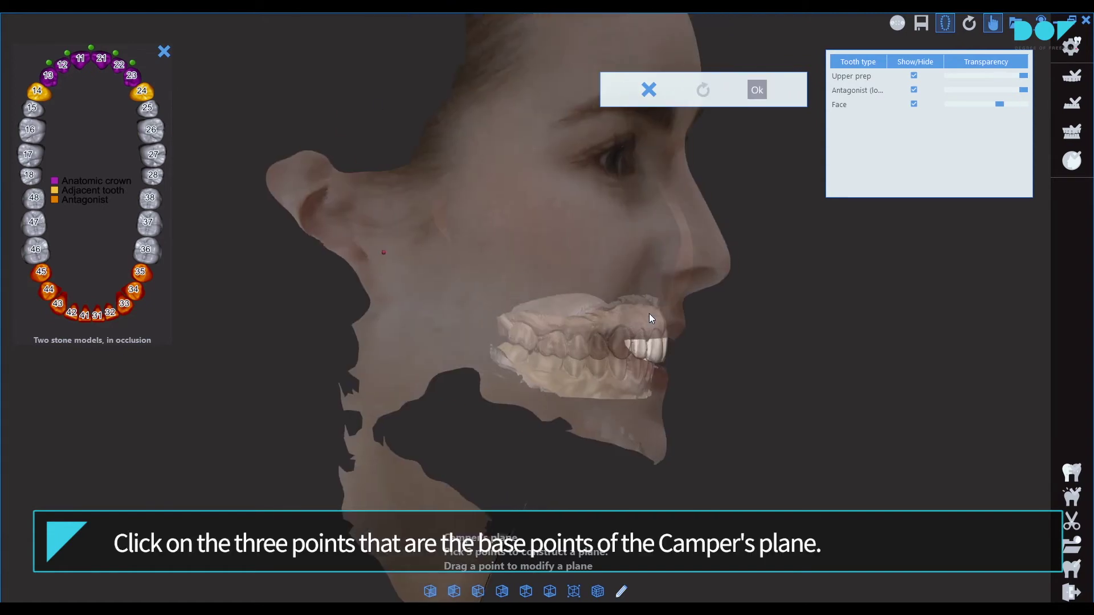
right_click_drag(716, 284, 415, 326)
left_click(617, 261)
Step: Create the occlusal plane at the upper lip, make the face fully opaque, and confirm it
right_click_drag(523, 368, 509, 313)
left_click(510, 313)
left_click_drag(805, 325, 684, 440)
mouse_move(684, 440)
right_mouse_down()
mouse_move(889, 442)
mouse_move(487, 443)
mouse_move(689, 444)
right_mouse_up()
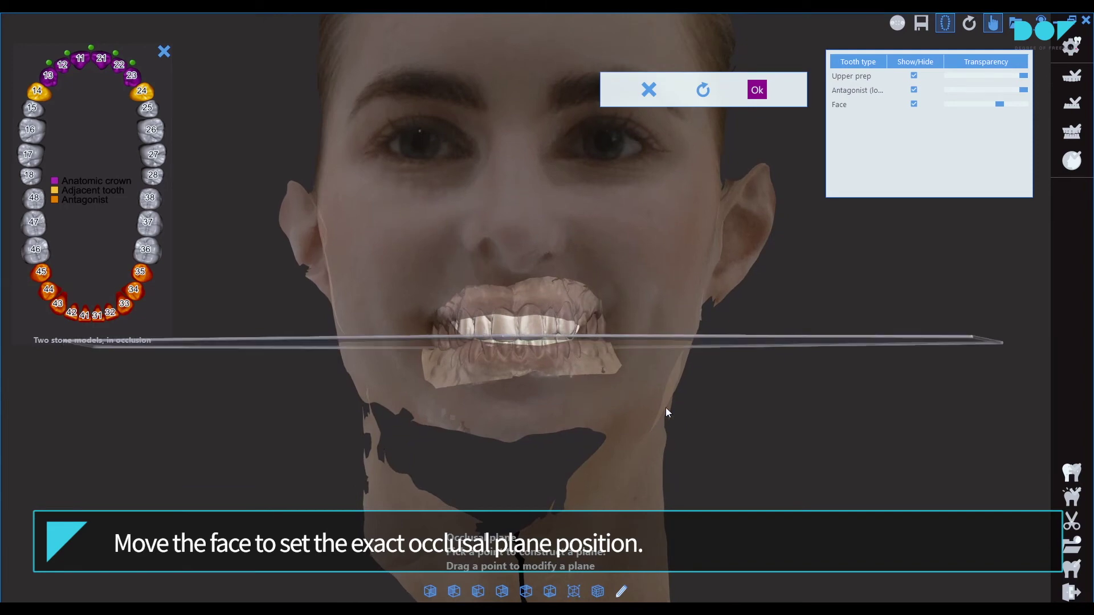
right_click_drag(749, 411, 704, 377)
mouse_move(689, 342)
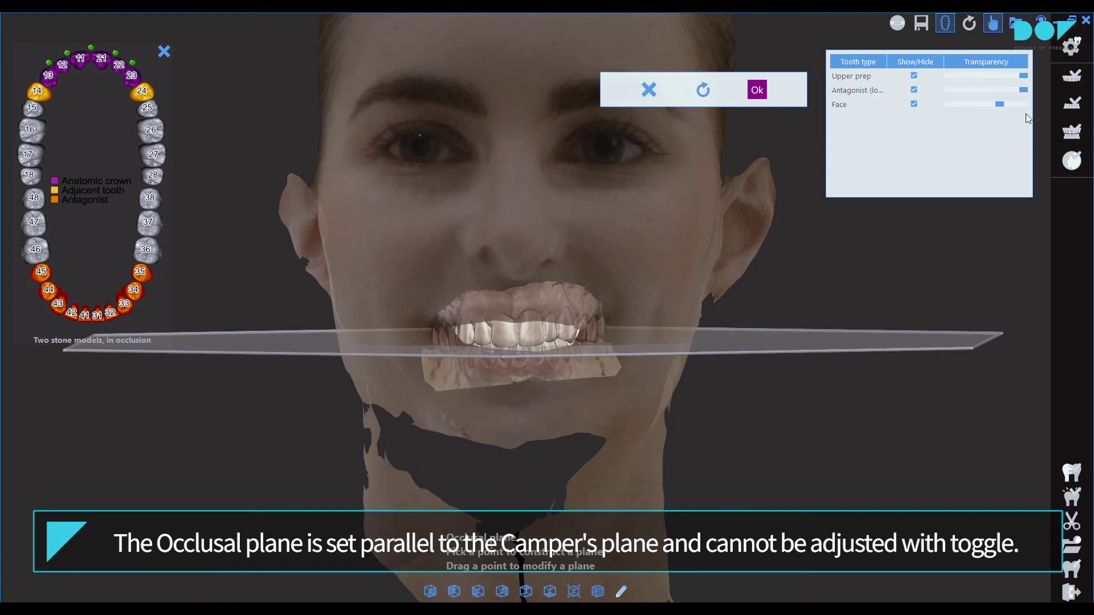
left_click_drag(1001, 109, 1036, 112)
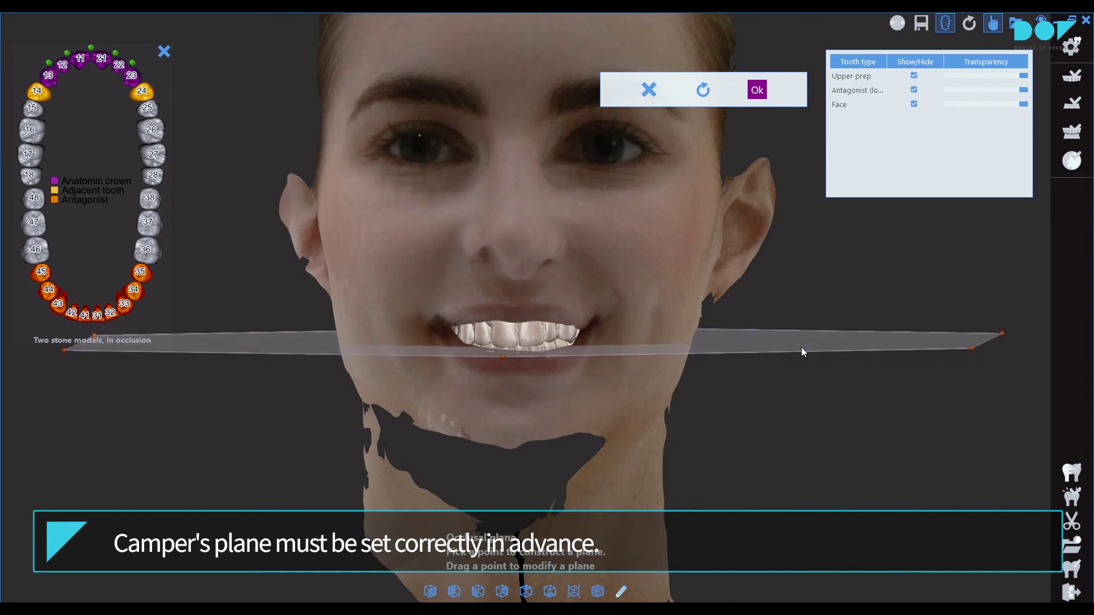
left_click(756, 96)
Step: Pick the three FH plane points, confirm to build all planes, check them in profile, and save the smile data
right_click_drag(368, 246, 479, 266)
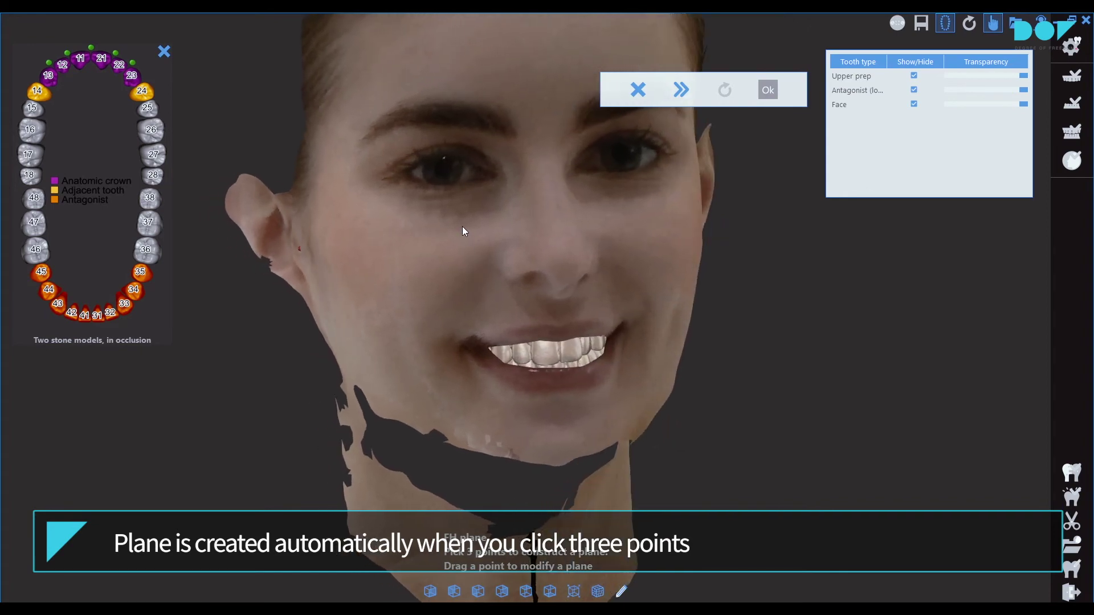
right_click_drag(654, 263, 566, 244)
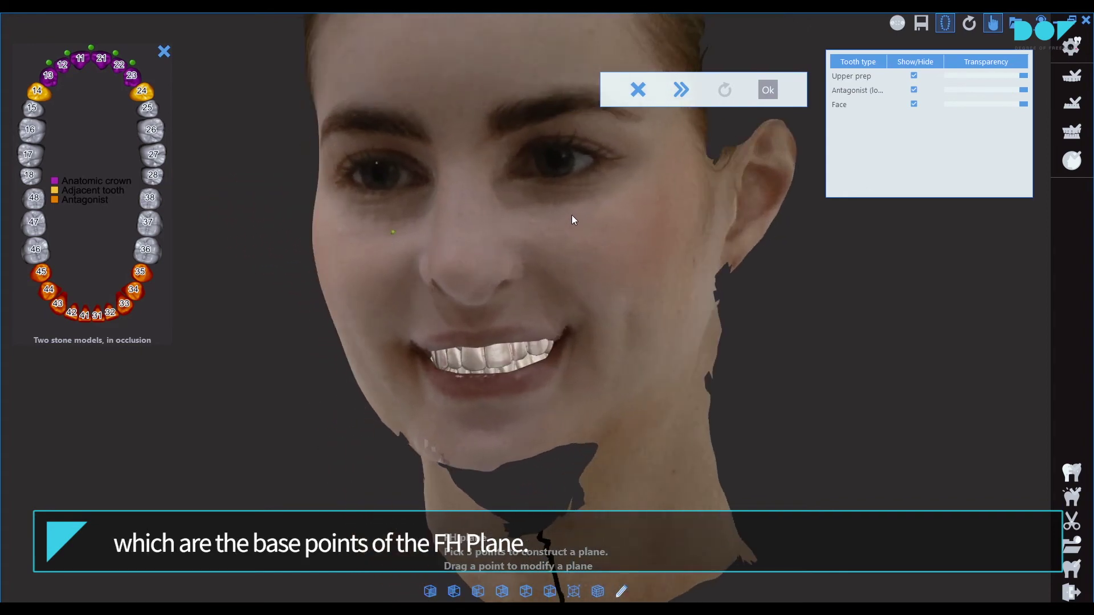
left_click(572, 219)
right_click_drag(676, 282, 683, 323)
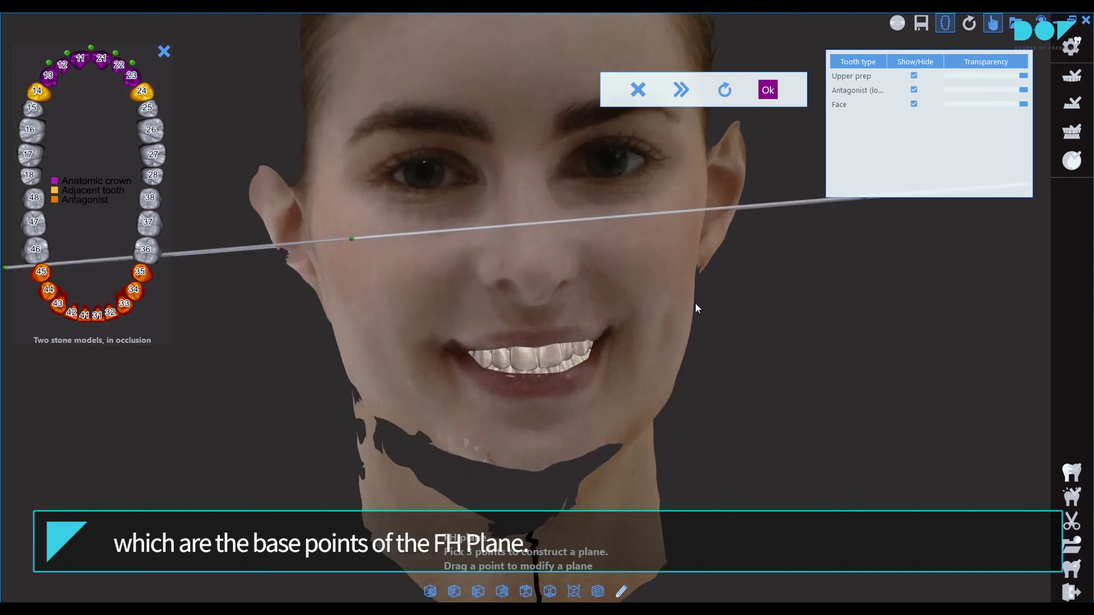
left_click(769, 90)
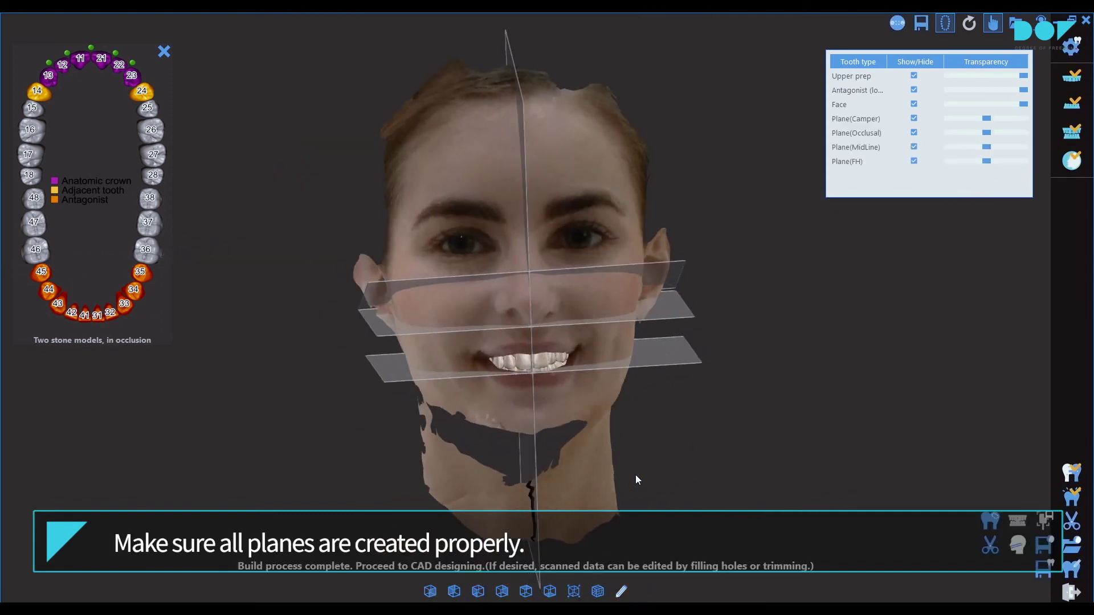
right_click_drag(492, 389, 288, 381)
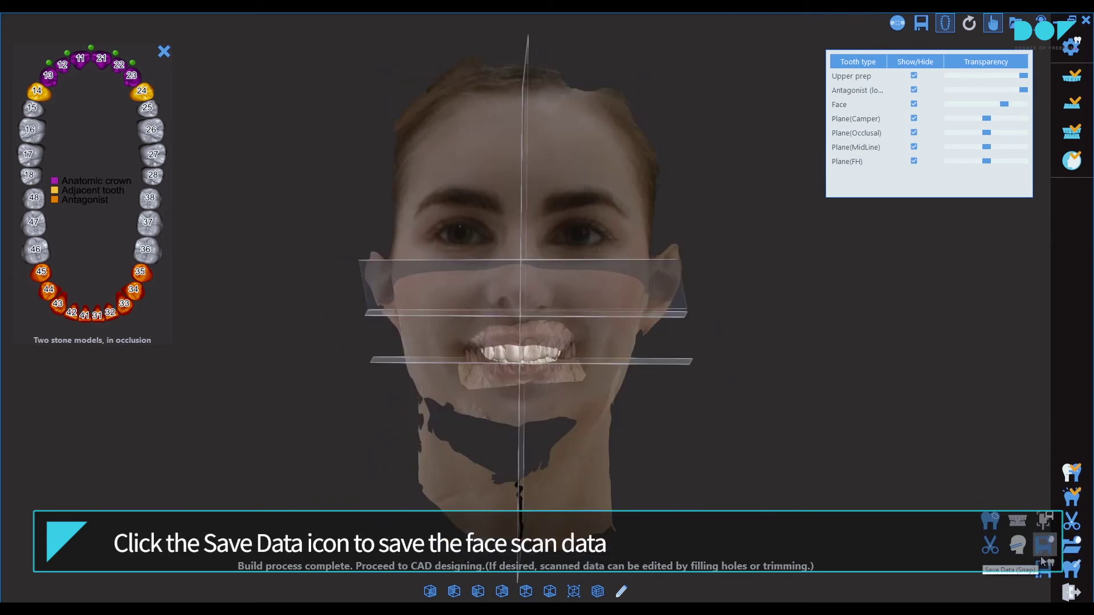
left_click(1042, 560)
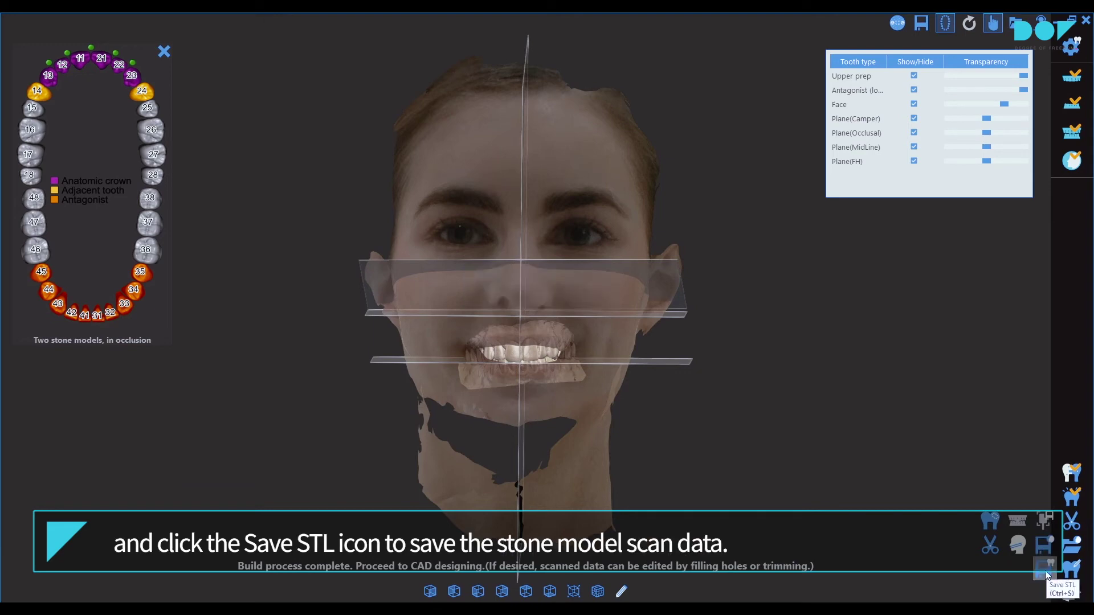
Step: Save the stone model scans as STL
left_click(1045, 570)
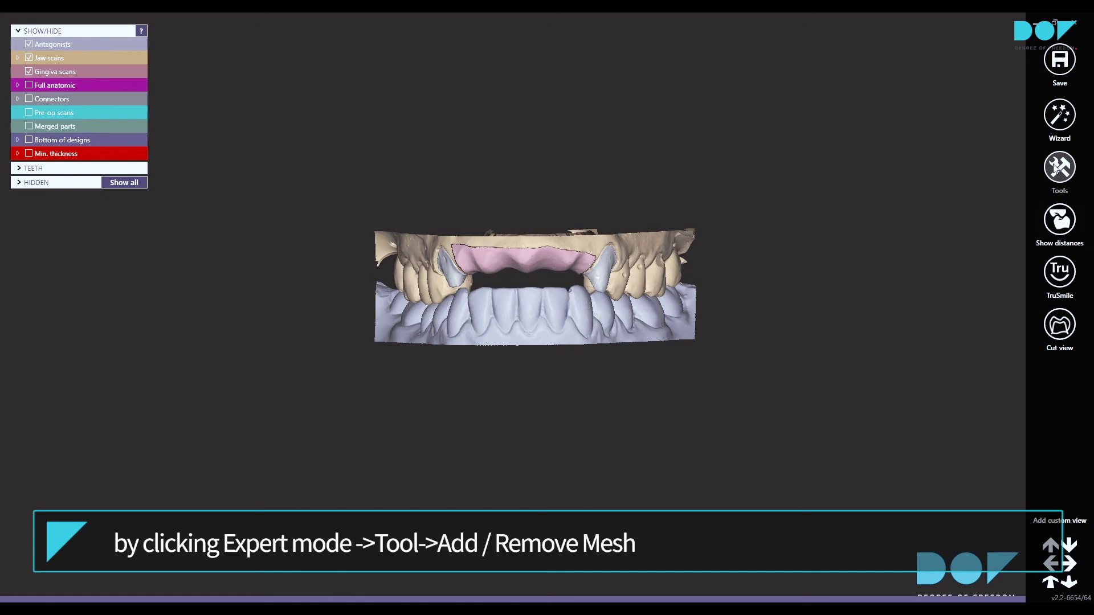
Step: In Add/Remove mesh, hide the pre-op scans, choose Face scan as mesh type, and browse for the file
left_click(1056, 169)
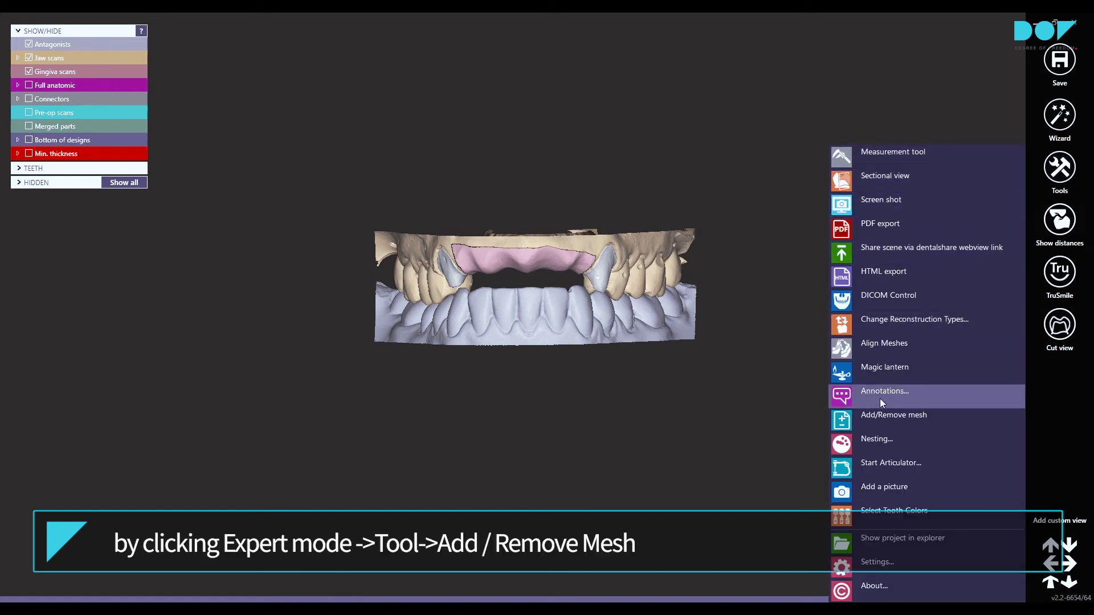
left_click(883, 416)
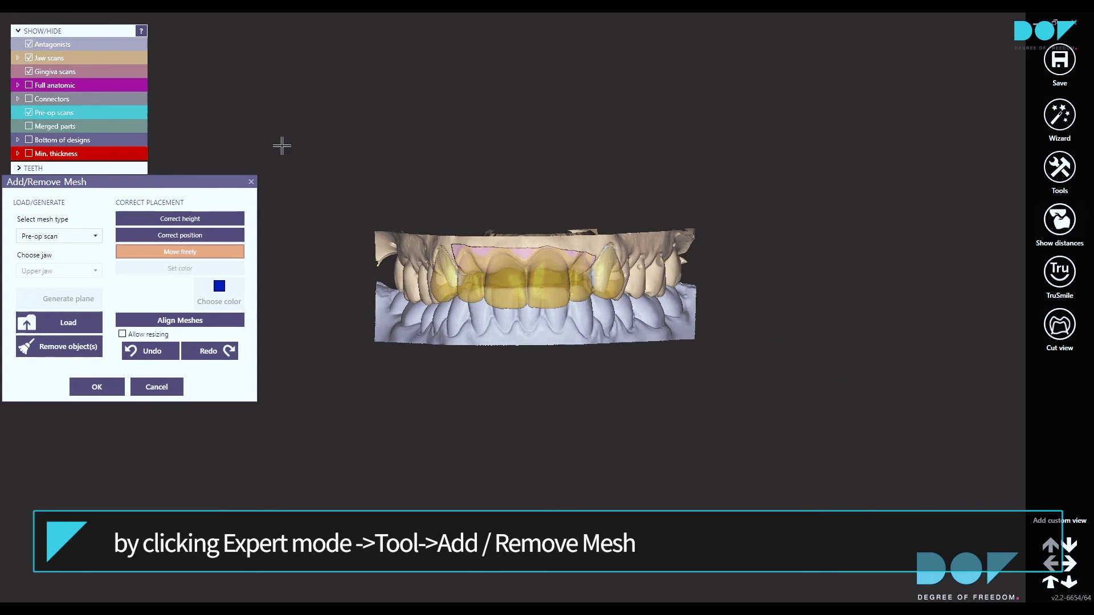
left_click(29, 113)
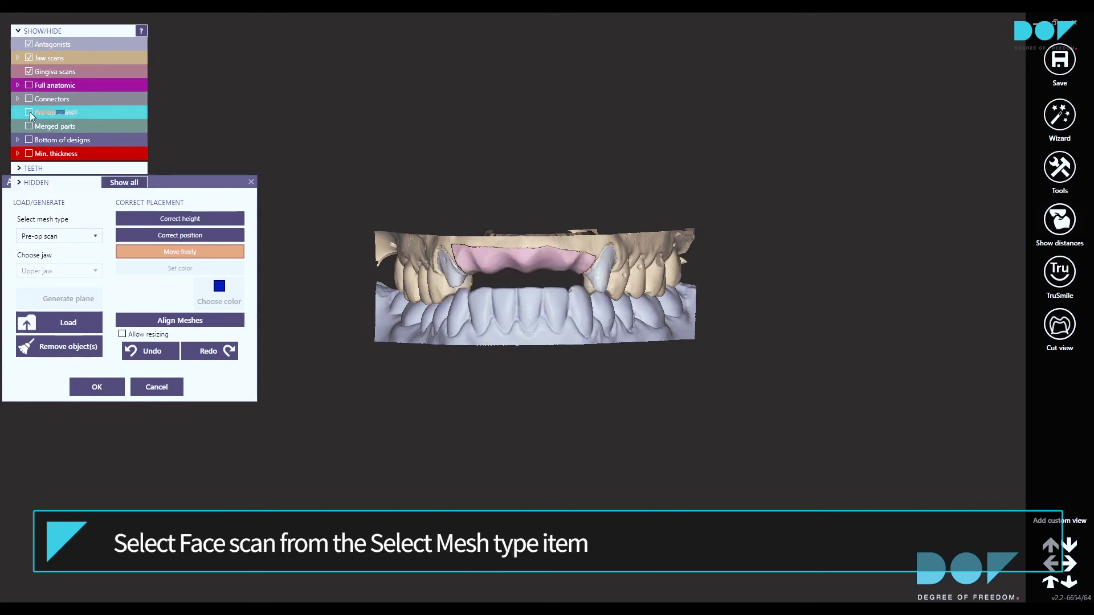
left_click(88, 236)
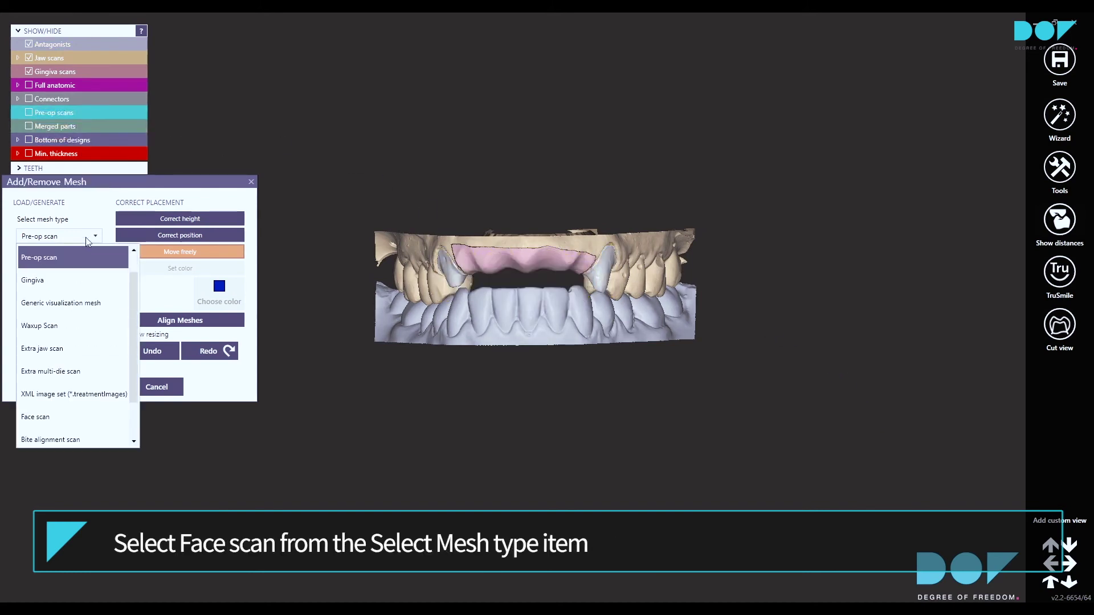
left_click(53, 379)
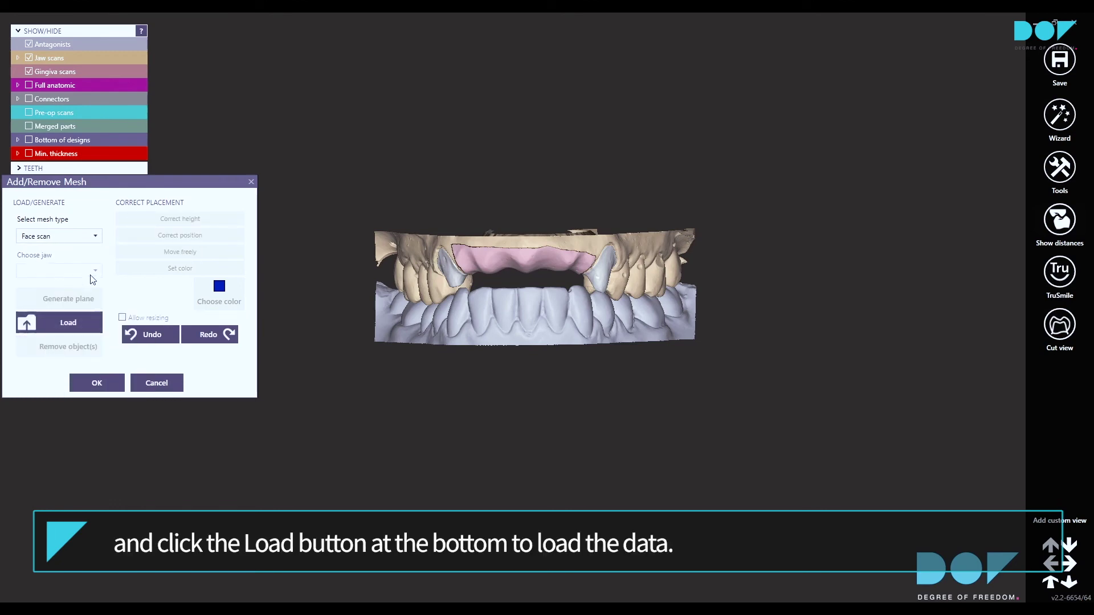
left_click(75, 325)
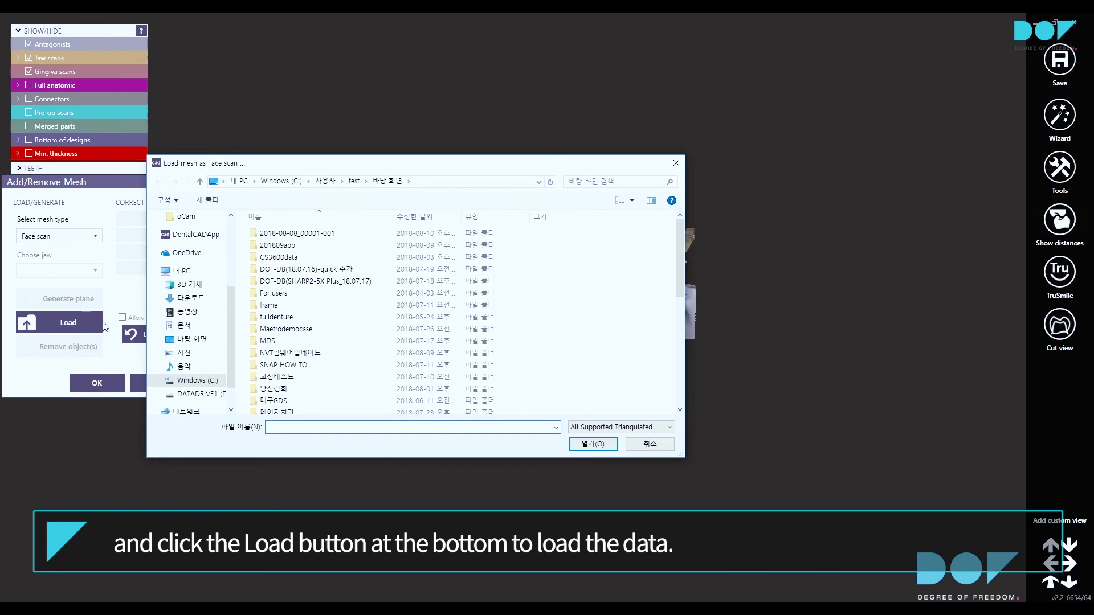